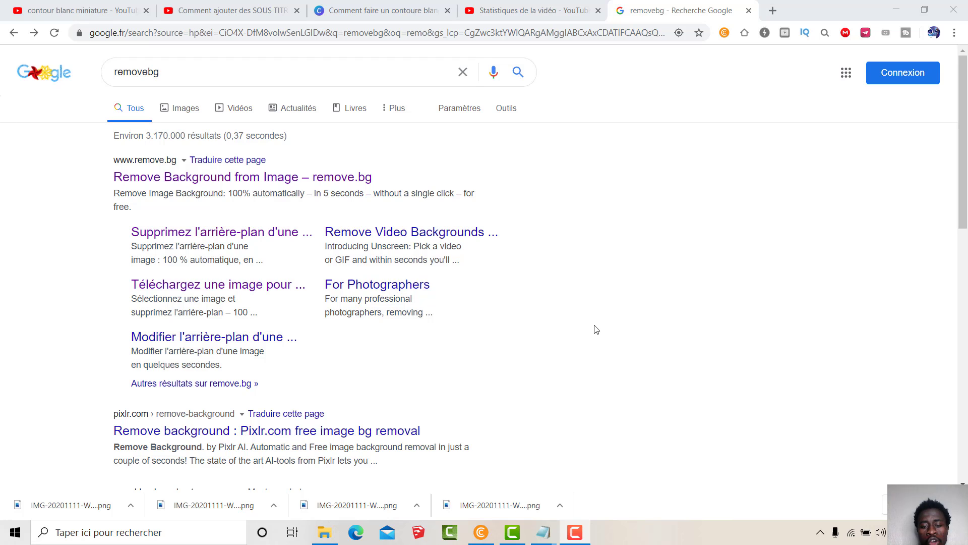
Check the remove.bg upload address in the "fond blanc" note, then open the remove.bg result from the browser's Google search
{"action": "mouse_move", "coordinate": [548, 537]}
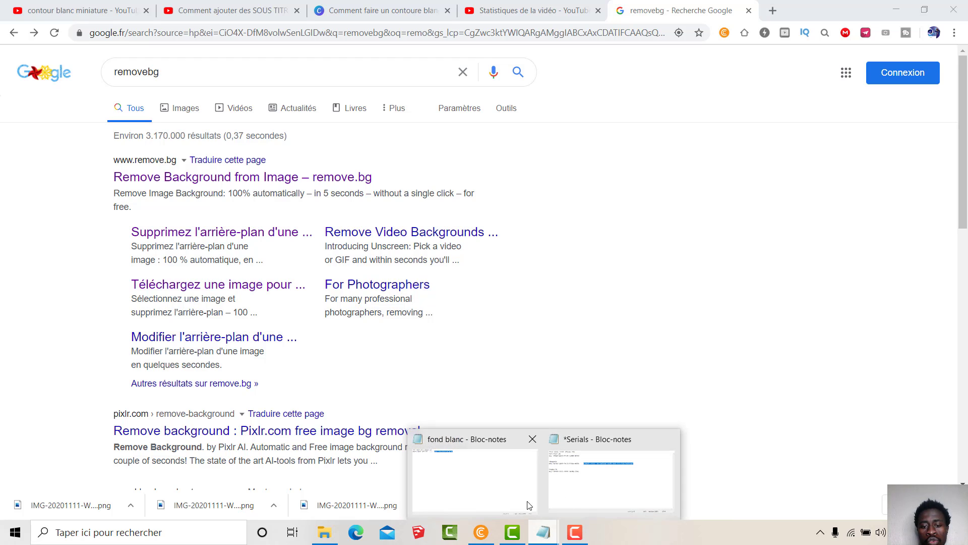
{"action": "left_click", "coordinate": [512, 494]}
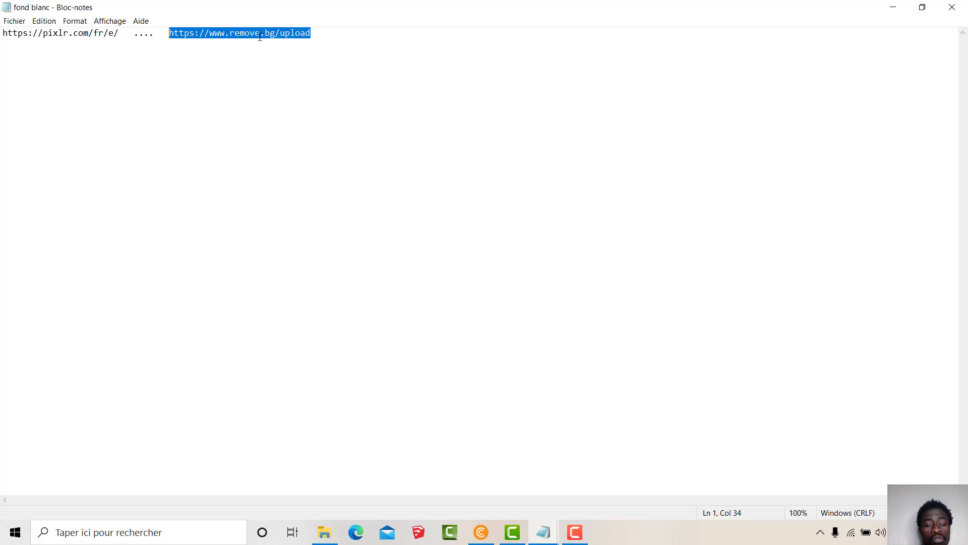
{"action": "left_click", "coordinate": [481, 532]}
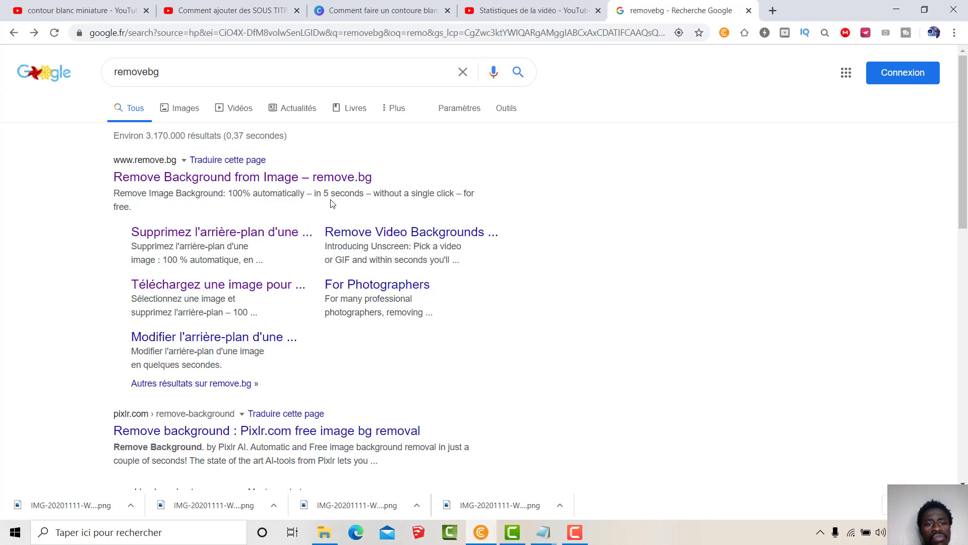
{"action": "left_click", "coordinate": [277, 184]}
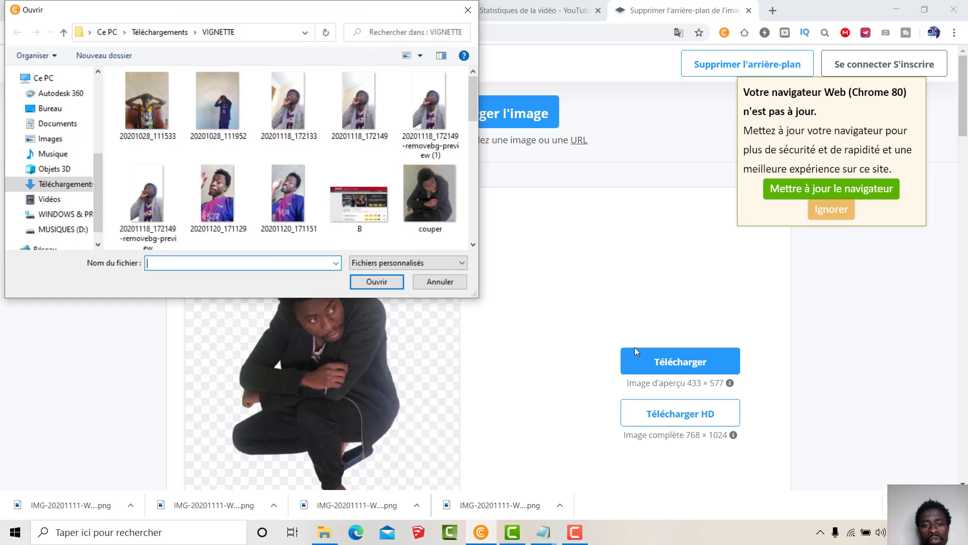
Upload the "couper" image from the VIGNETTE folder for background removal and download the preview-size result to the Downloads folder
{"action": "mouse_move", "coordinate": [471, 98]}
{"action": "left_mouse_down"}
{"action": "mouse_move", "coordinate": [473, 114]}
{"action": "mouse_move", "coordinate": [479, 87]}
{"action": "left_mouse_up"}
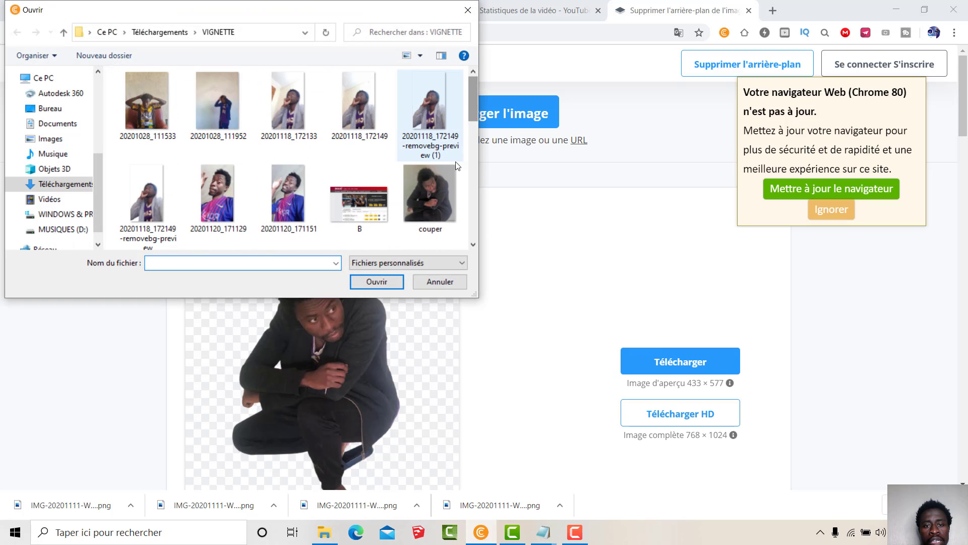
{"action": "left_click", "coordinate": [436, 189]}
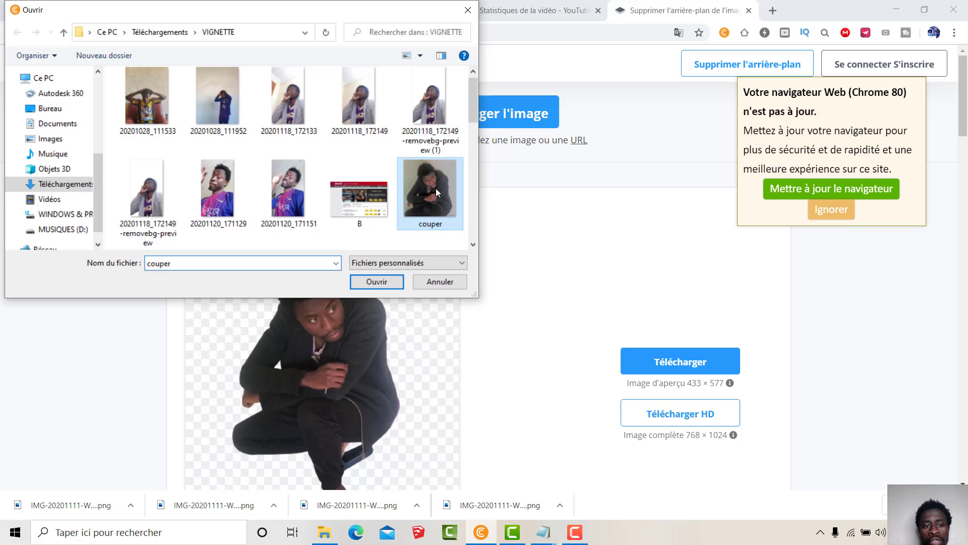
{"action": "left_click", "coordinate": [387, 284]}
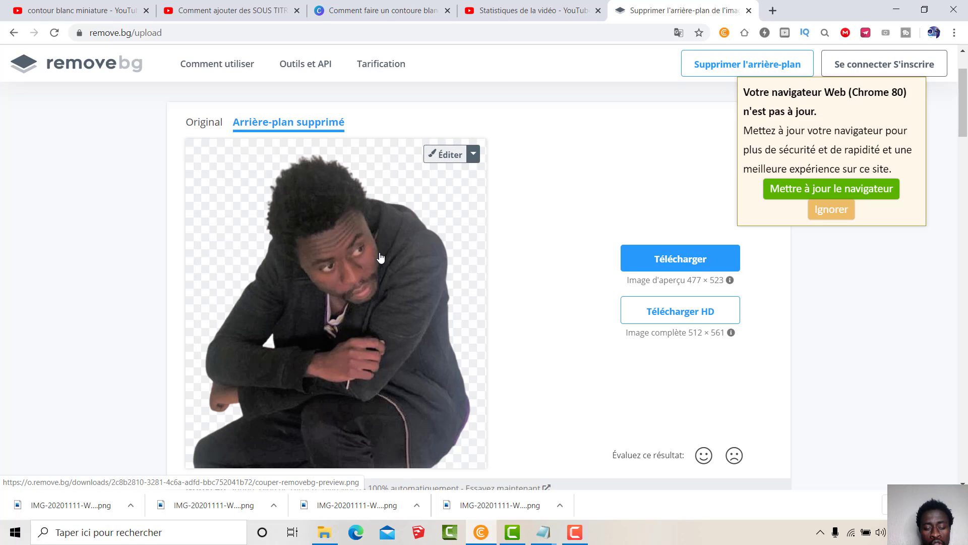
{"action": "left_click", "coordinate": [671, 249]}
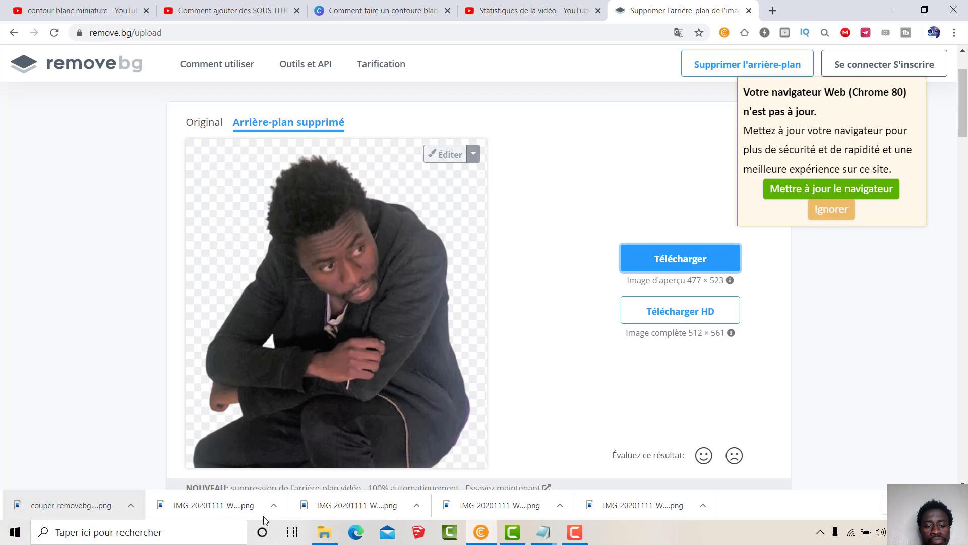
{"action": "left_click", "coordinate": [323, 533]}
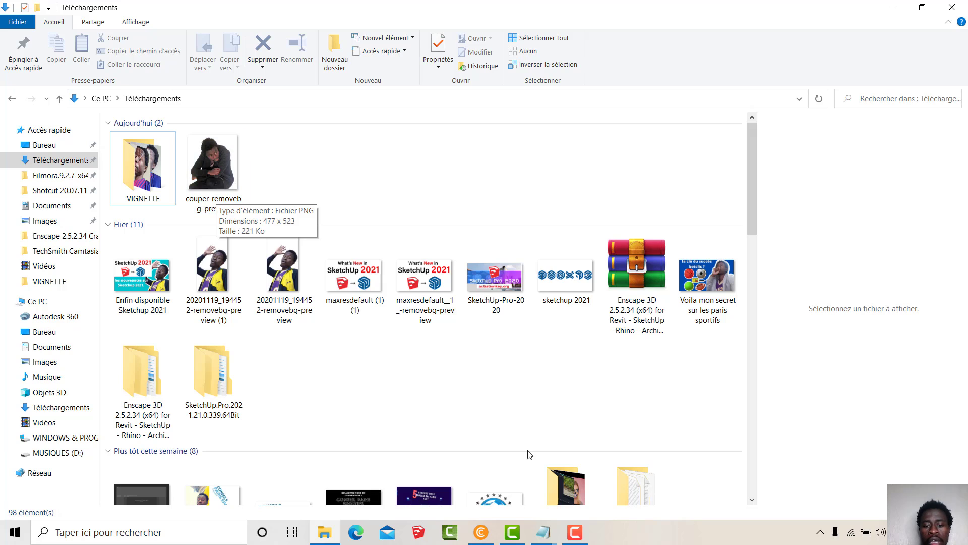
{"action": "mouse_move", "coordinate": [543, 532]}
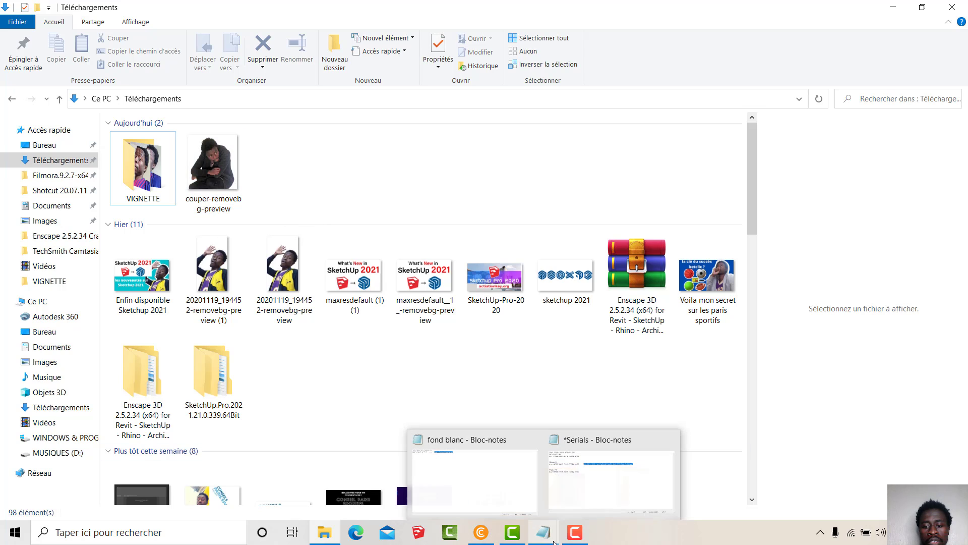
{"action": "left_click", "coordinate": [501, 485]}
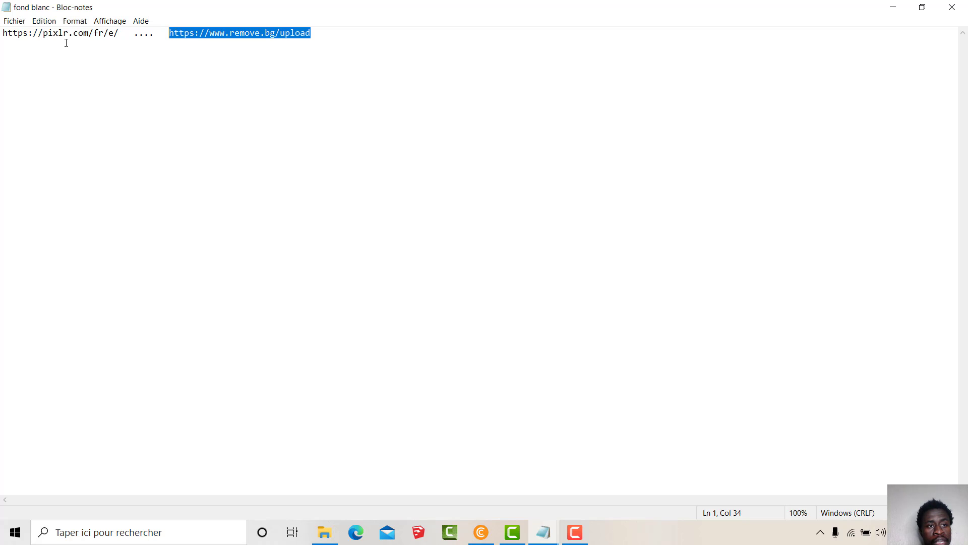
{"action": "left_click_drag", "start_coordinate": [122, 32], "coordinate": [4, 32]}
{"action": "key", "text": "ctrl+c"}
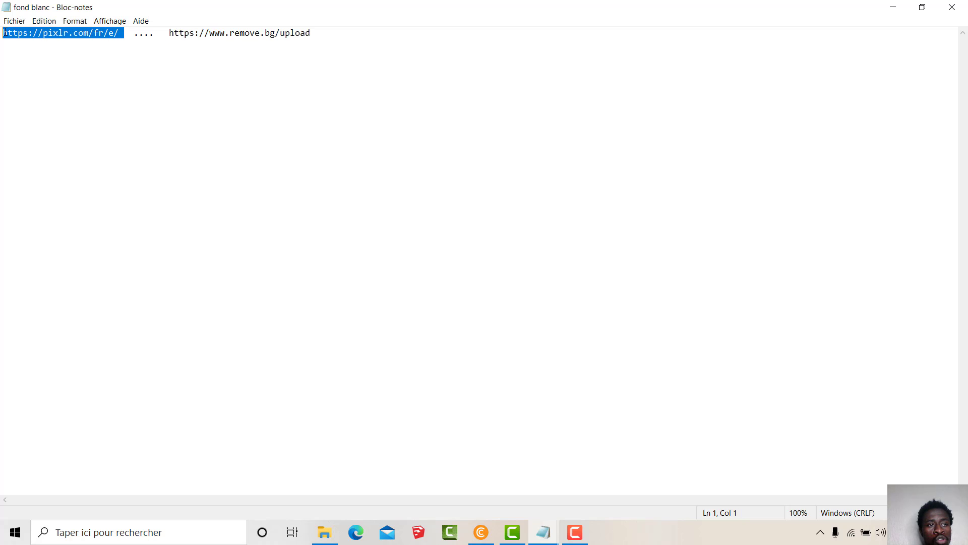
{"action": "right_click", "coordinate": [65, 33]}
{"action": "left_click", "coordinate": [90, 67]}
Switch back to the browser and return from remove.bg to the Google results for removebg
{"action": "left_click", "coordinate": [489, 534]}
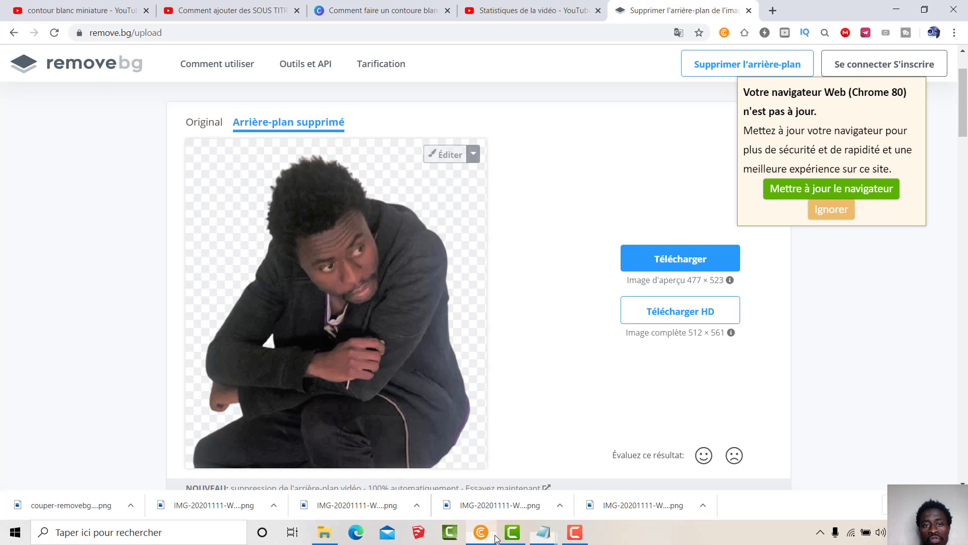
{"action": "left_click", "coordinate": [14, 38]}
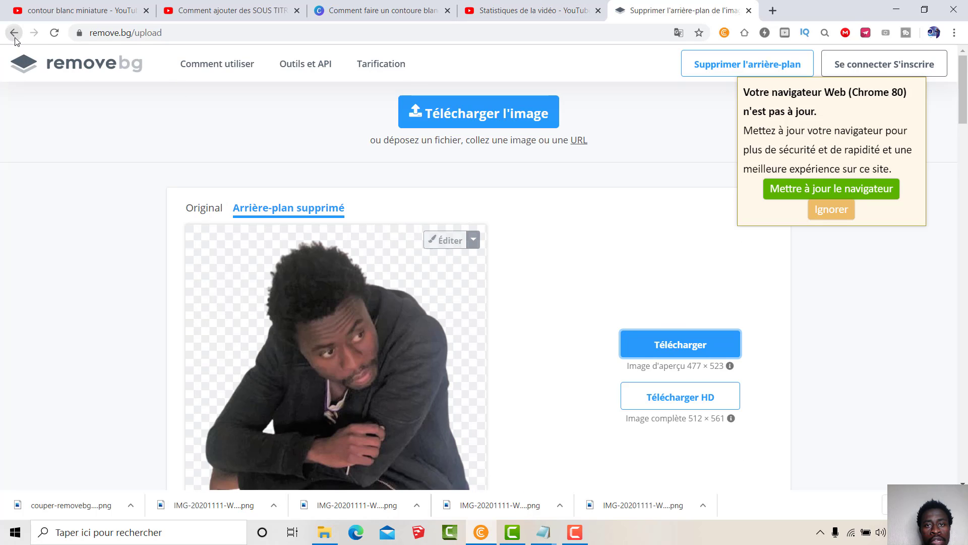
{"action": "left_click", "coordinate": [15, 36]}
{"action": "left_click", "coordinate": [15, 37]}
{"action": "left_click", "coordinate": [176, 71]}
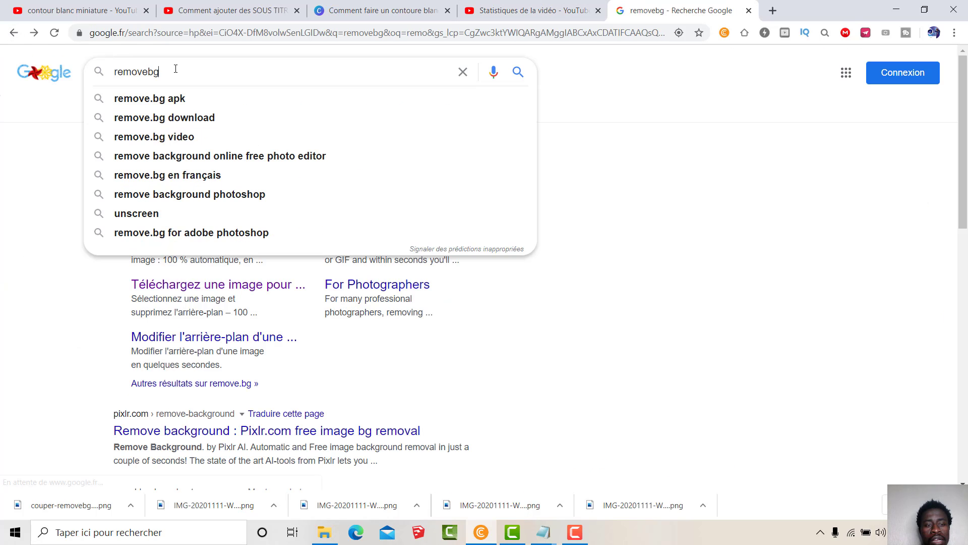
{"action": "key", "text": "BackSpace"}
{"action": "key", "text": "BackSpace"}
{"action": "key", "text": "BackSpace"}
{"action": "key", "text": "BackSpace"}
{"action": "key", "text": "BackSpace"}
{"action": "key", "text": "BackSpace"}
{"action": "key", "text": "BackSpace"}
{"action": "key", "text": "BackSpace"}
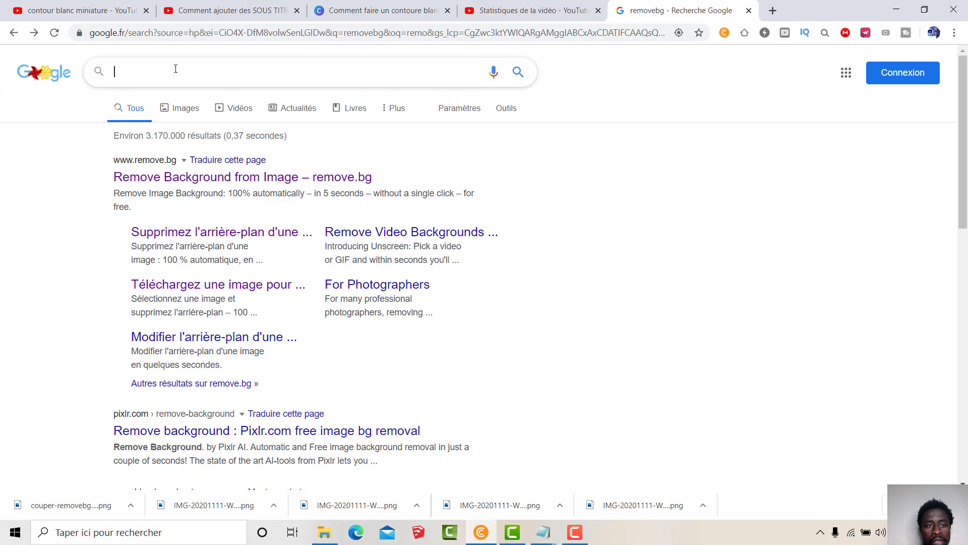
{"action": "key", "text": "ctrl+v"}
{"action": "key", "text": "Return"}
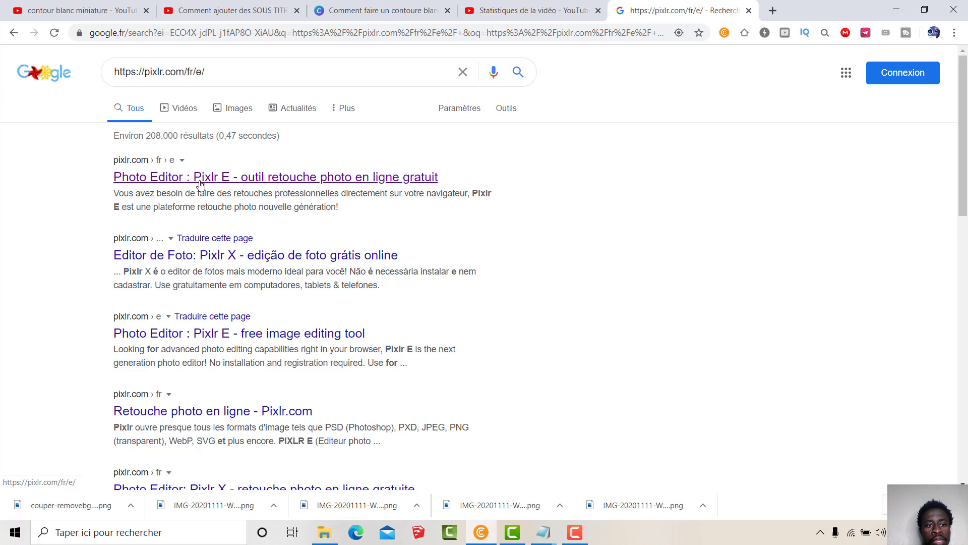
{"action": "left_click", "coordinate": [286, 182]}
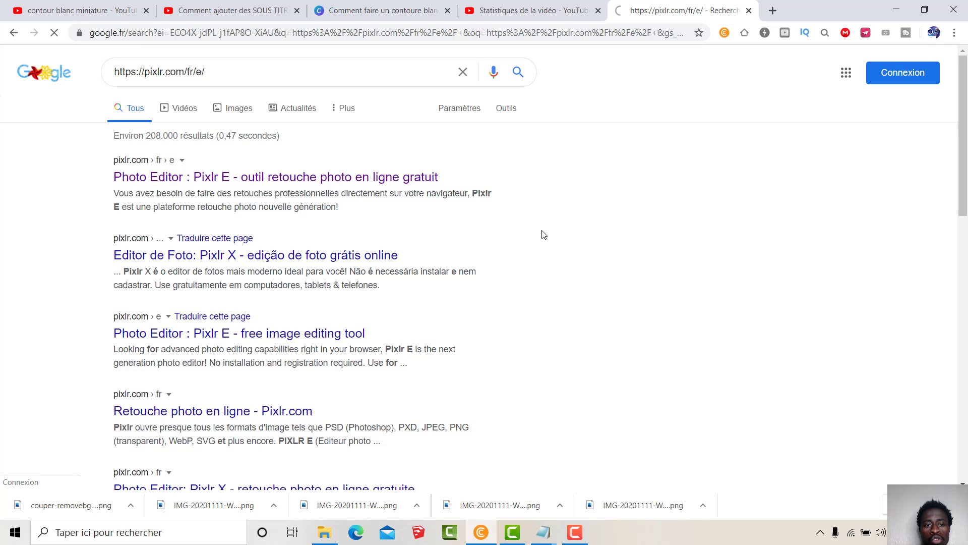
{"action": "left_click", "coordinate": [575, 532]}
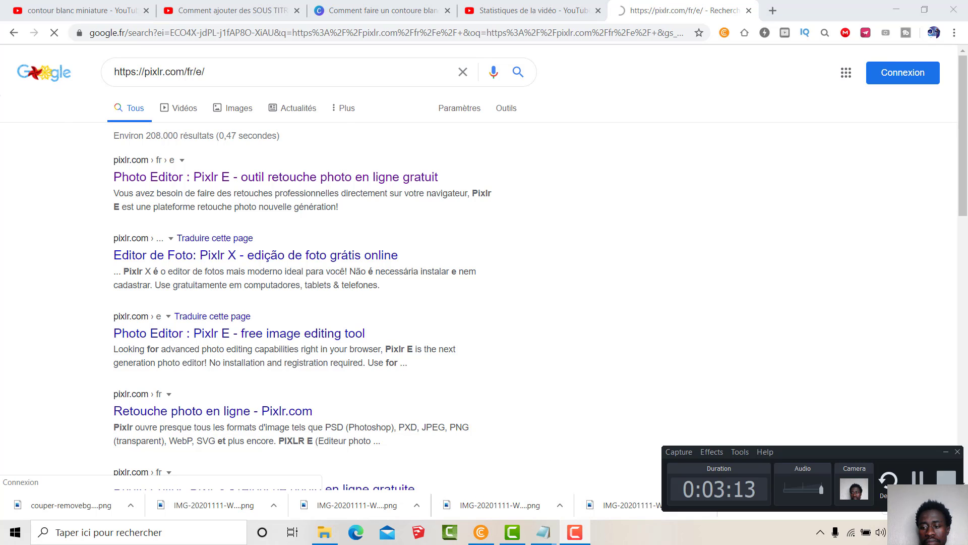
{"action": "left_click", "coordinate": [918, 482]}
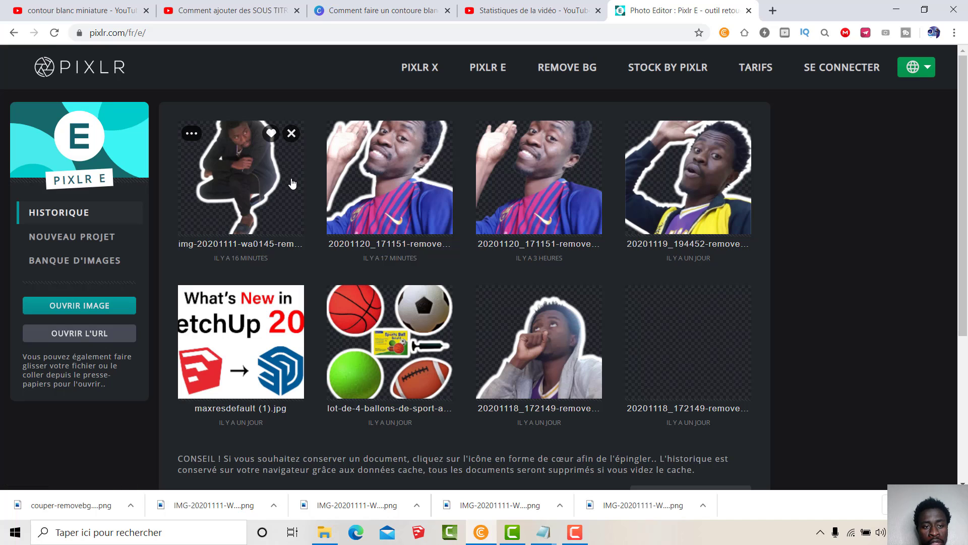
Open the couper-removebg-preview image from the Downloads folder for editing in Pixlr E
{"action": "left_click", "coordinate": [95, 305]}
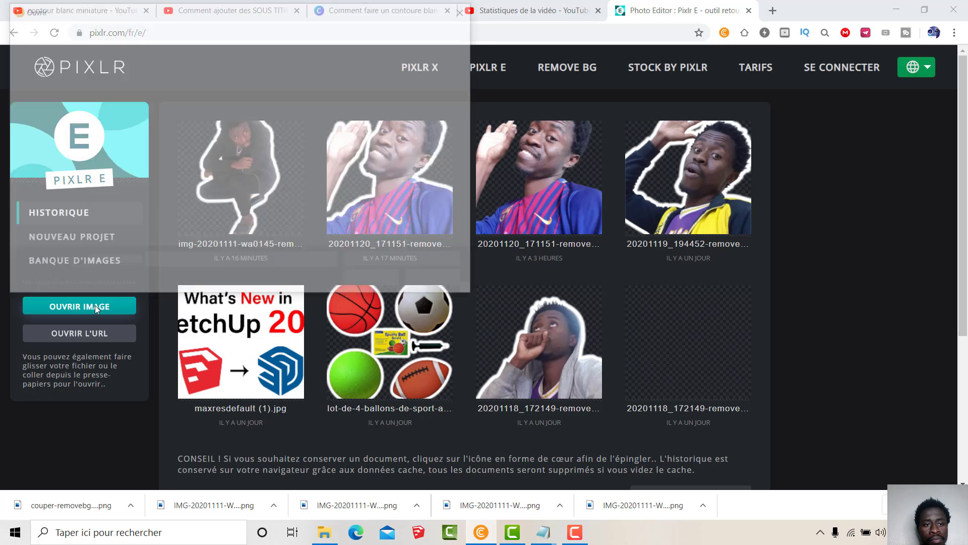
{"action": "left_click", "coordinate": [64, 184]}
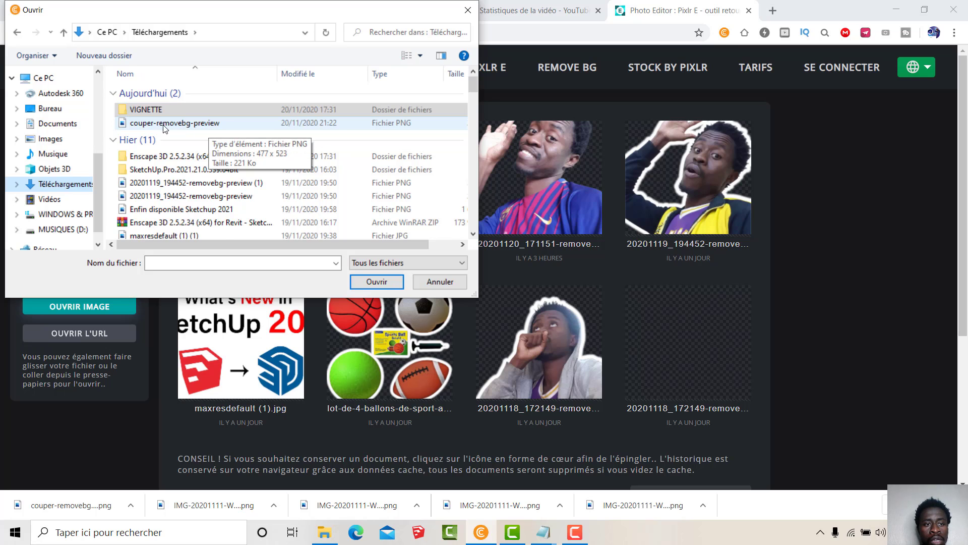
{"action": "left_click", "coordinate": [193, 126]}
{"action": "left_click", "coordinate": [376, 281]}
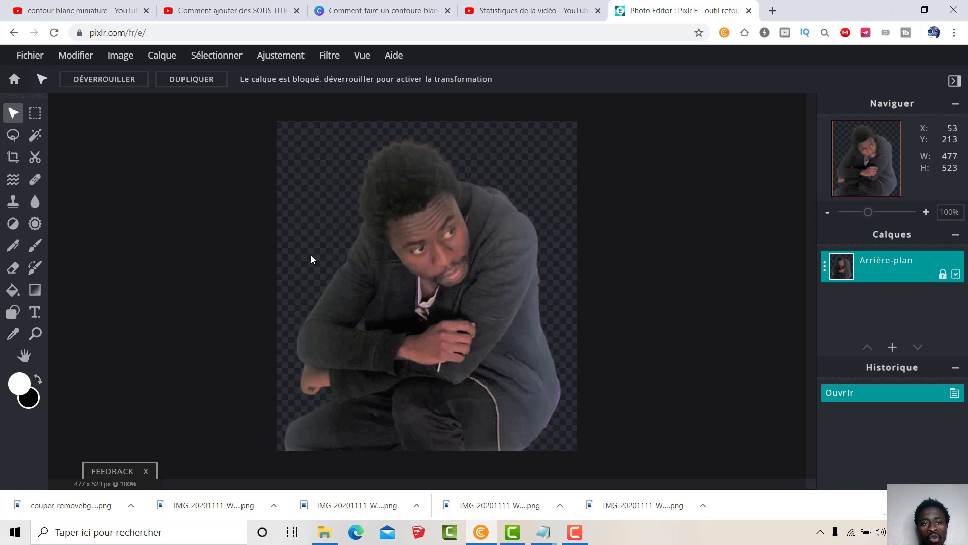
Apply a white outer glow (Lueur externe) around the cutout with size 15 px, feather 50% and opacity 100%
{"action": "left_click", "coordinate": [329, 58]}
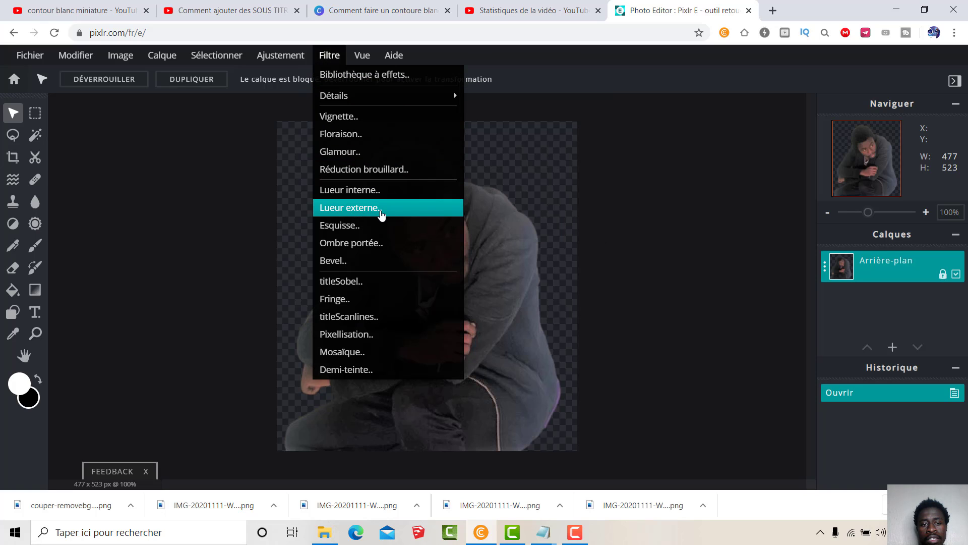
{"action": "left_click", "coordinate": [358, 209]}
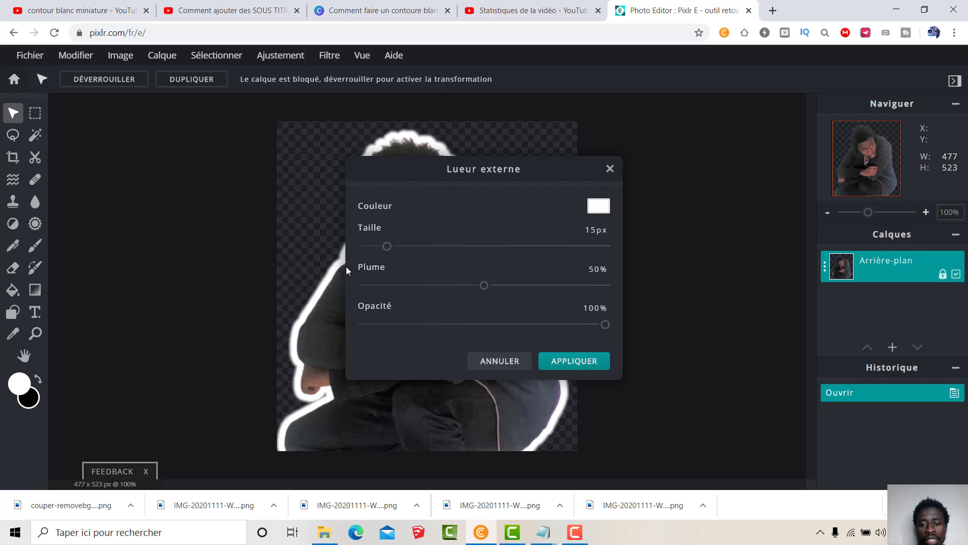
{"action": "left_click_drag", "start_coordinate": [490, 162], "coordinate": [779, 147]}
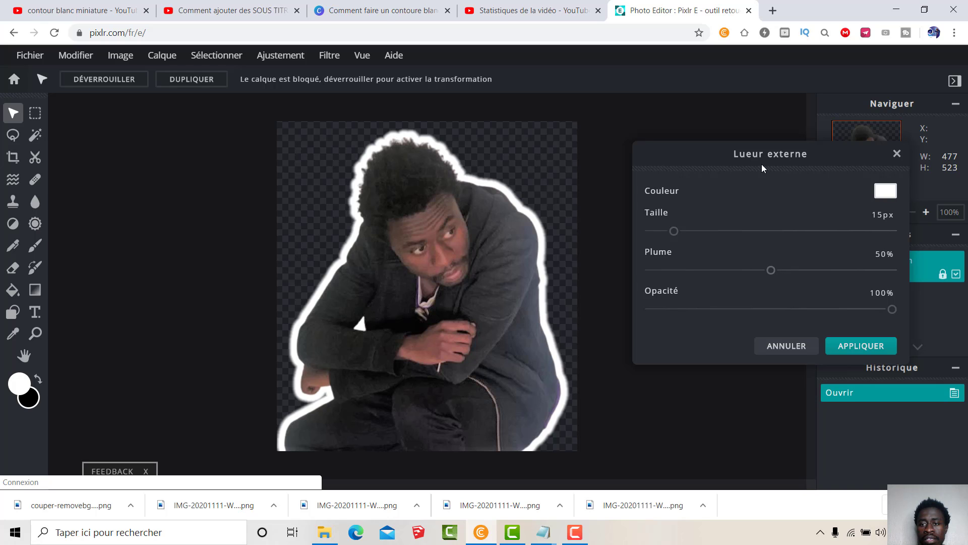
{"action": "left_click_drag", "start_coordinate": [760, 152], "coordinate": [646, 125]}
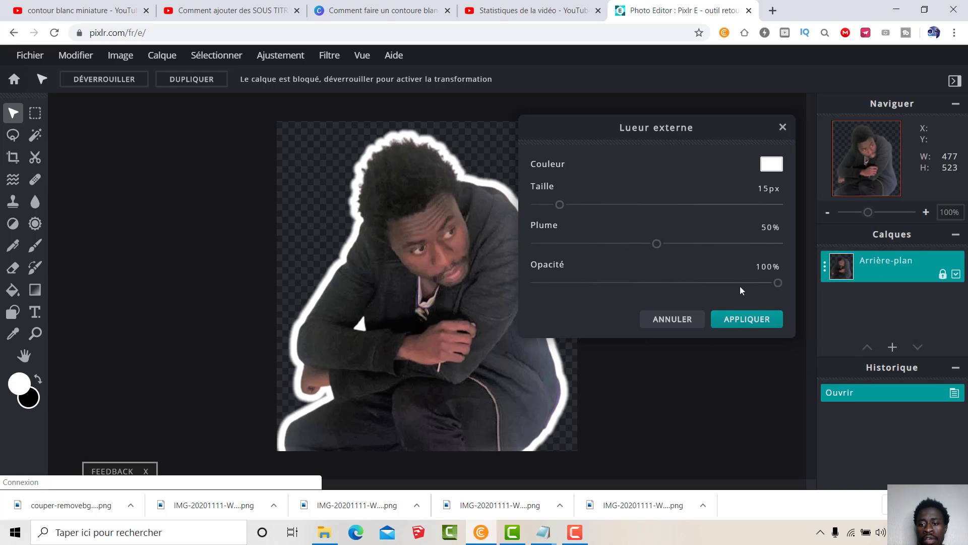
{"action": "left_click", "coordinate": [751, 321]}
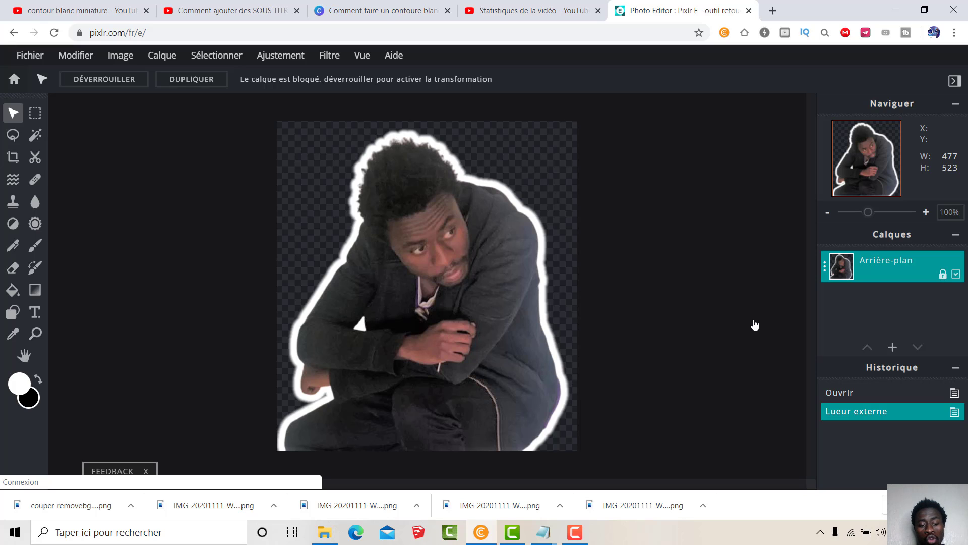
Save the outlined cutout as a PNG named couper-removebg-preview at 477 × 523 px
{"action": "key", "text": "ctrl+s"}
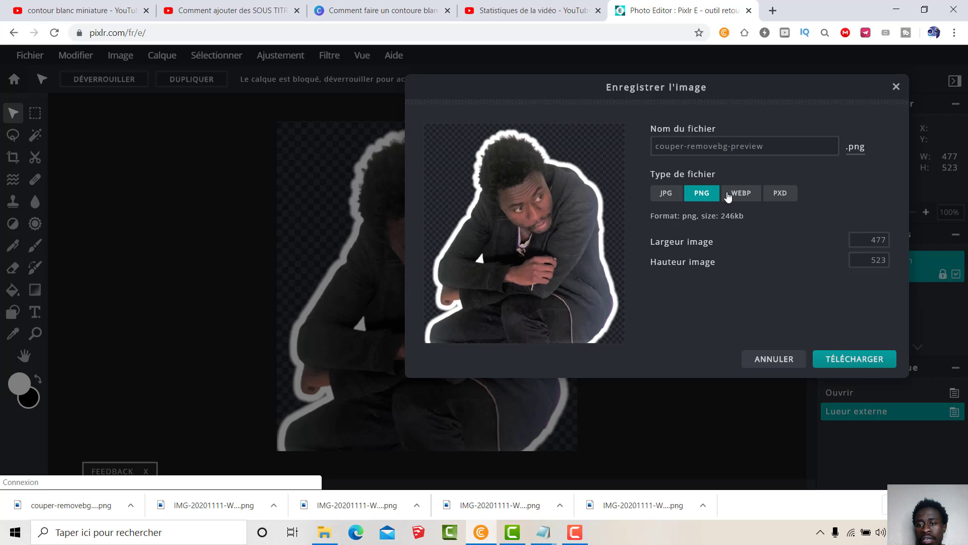
{"action": "left_click", "coordinate": [857, 361]}
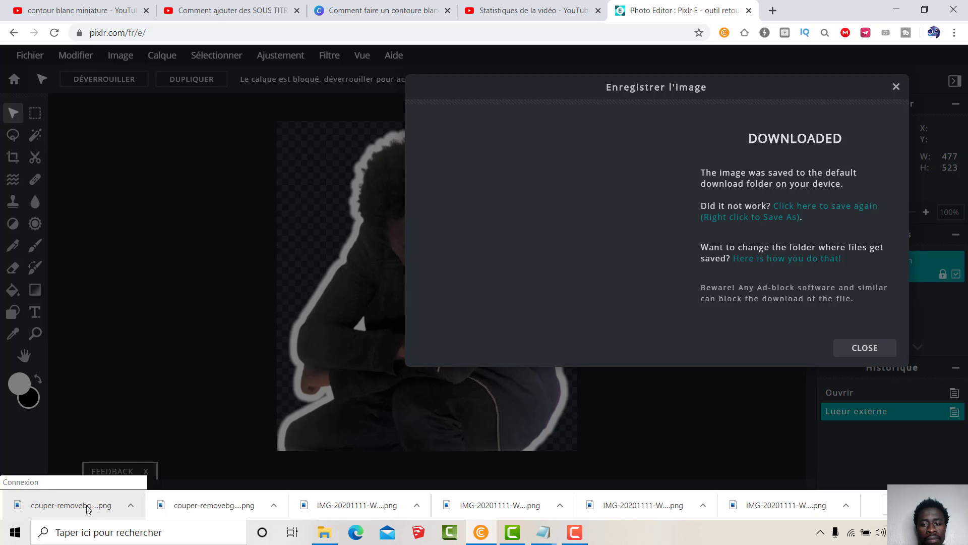
View couper-removebg-preview from the Downloads folder in Photos and move on to the next image
{"action": "left_click", "coordinate": [317, 532]}
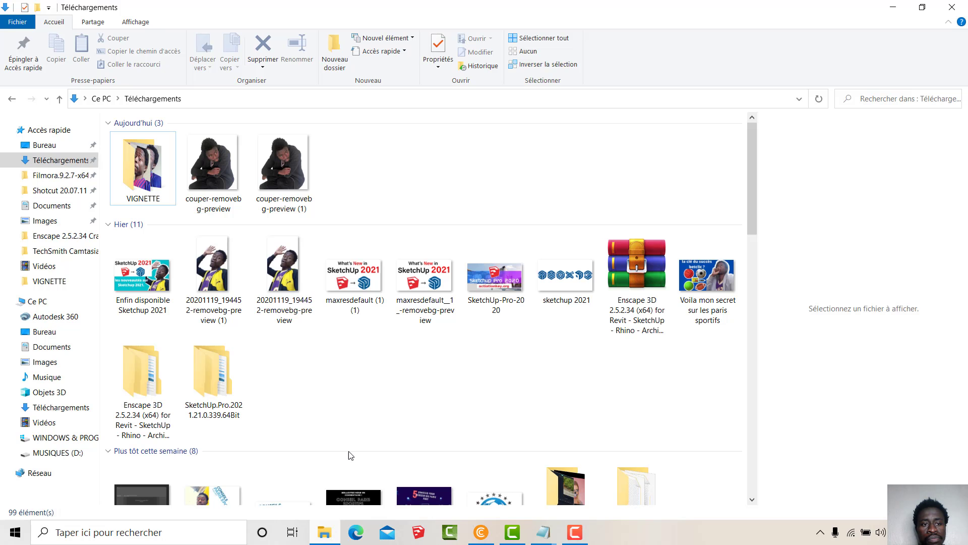
{"action": "left_click", "coordinate": [214, 183]}
{"action": "double_click", "coordinate": [213, 183]}
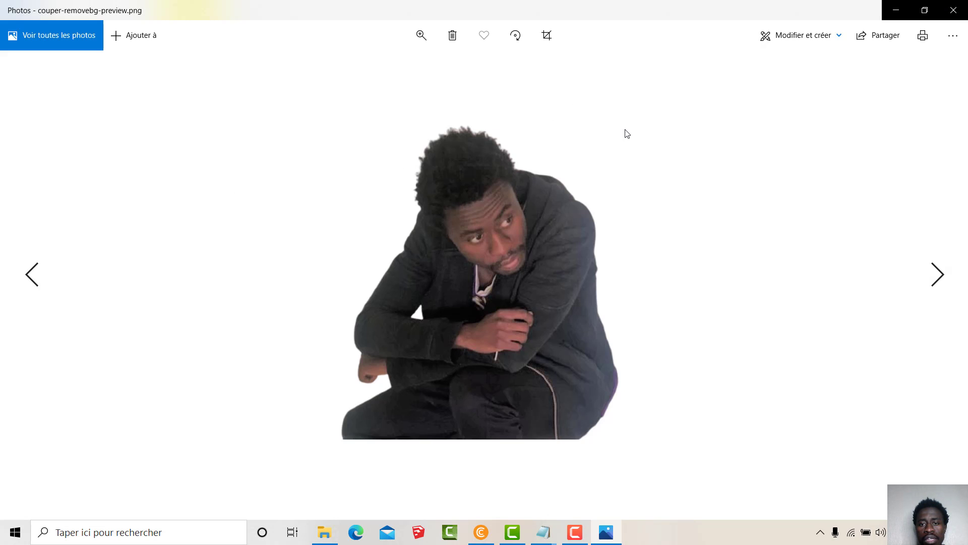
{"action": "left_click", "coordinate": [934, 285]}
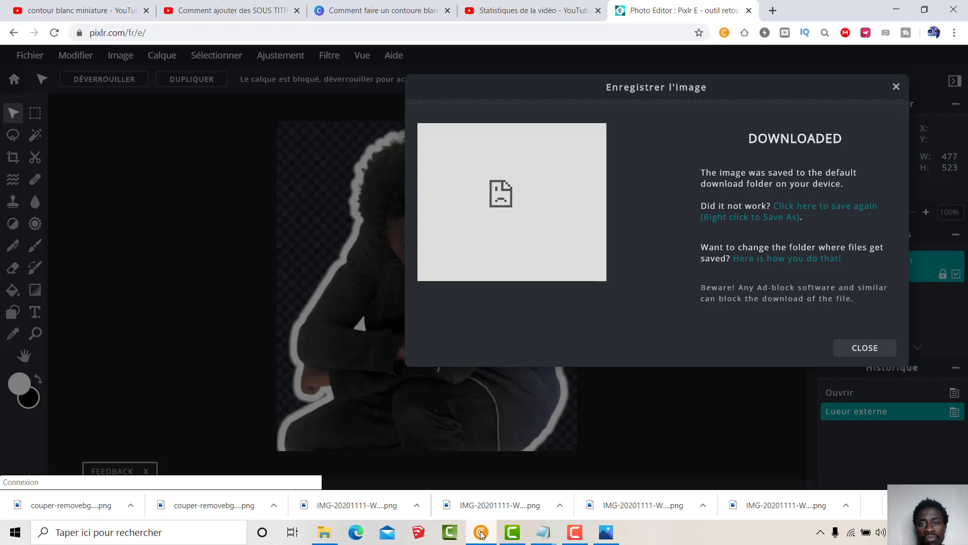
Switch to the Canva design "Comment faire un contoure blanc sans photoshop" and insert the uploaded white-outlined crouching cutout
{"action": "left_click", "coordinate": [482, 532]}
{"action": "left_click", "coordinate": [383, 10]}
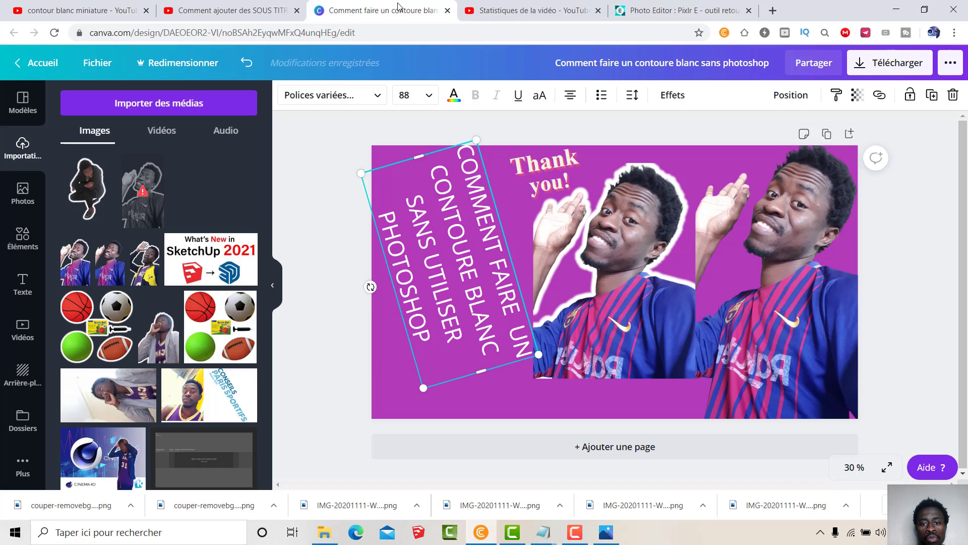
{"action": "left_click", "coordinate": [84, 204]}
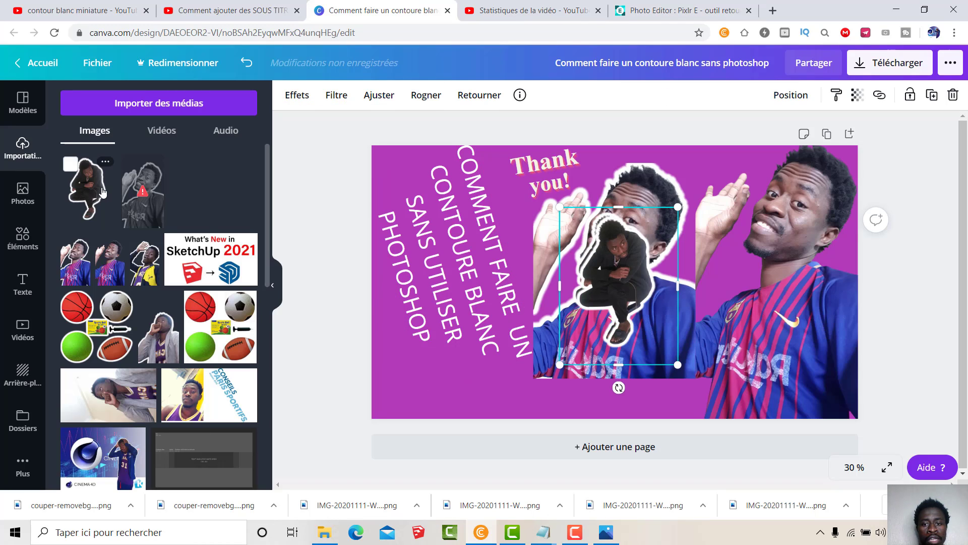
Enlarge the crouching cutout over the left and centre of the design, and move the "Thank you!" text onto the right-hand photo
{"action": "left_click_drag", "start_coordinate": [618, 206], "coordinate": [619, 110]}
{"action": "left_click_drag", "start_coordinate": [551, 231], "coordinate": [252, 226]}
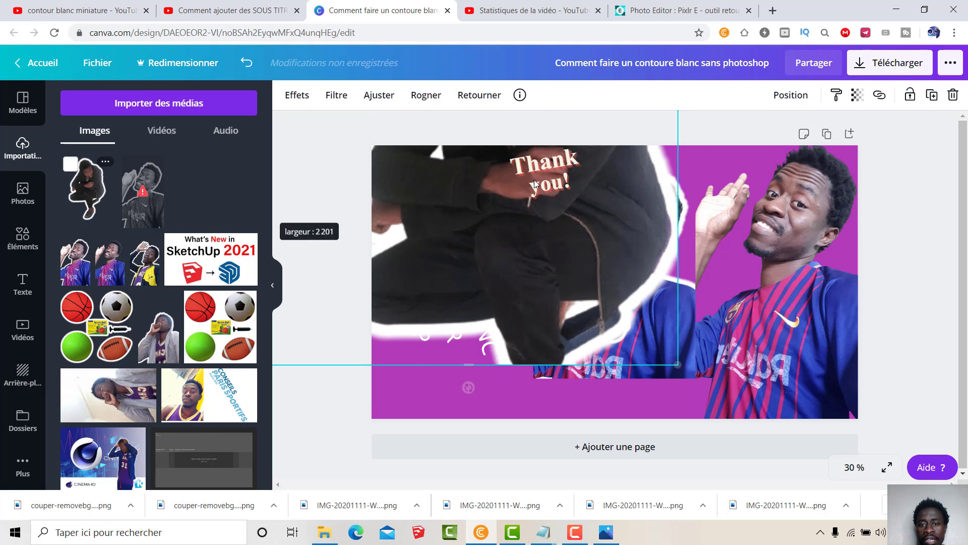
{"action": "left_click_drag", "start_coordinate": [532, 194], "coordinate": [753, 210]}
{"action": "left_click_drag", "start_coordinate": [575, 202], "coordinate": [595, 295]}
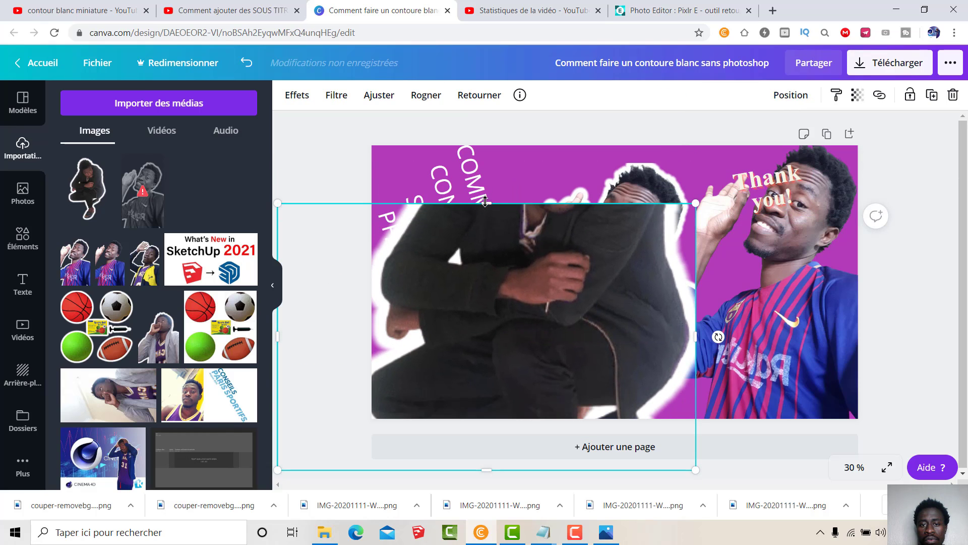
{"action": "left_click_drag", "start_coordinate": [485, 202], "coordinate": [485, 45]}
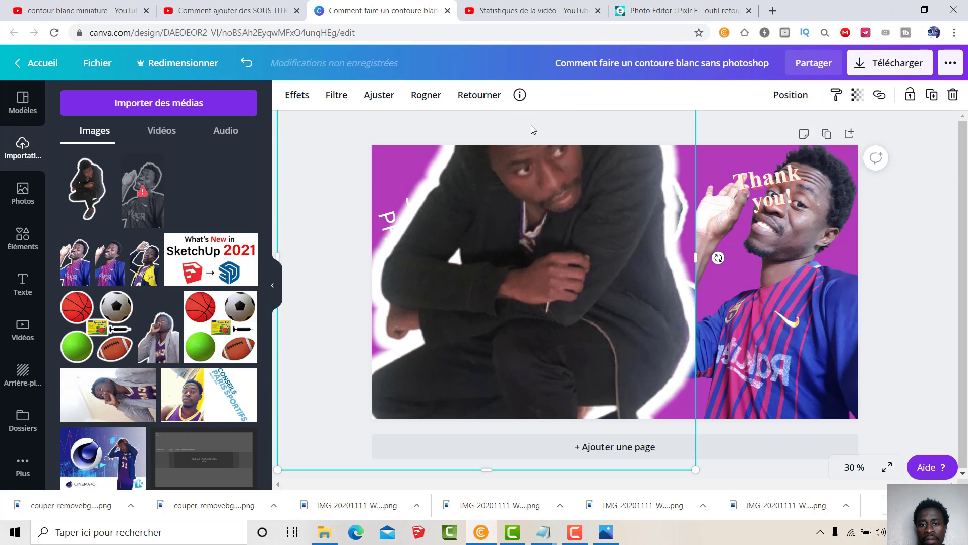
{"action": "left_click_drag", "start_coordinate": [531, 125], "coordinate": [547, 287]}
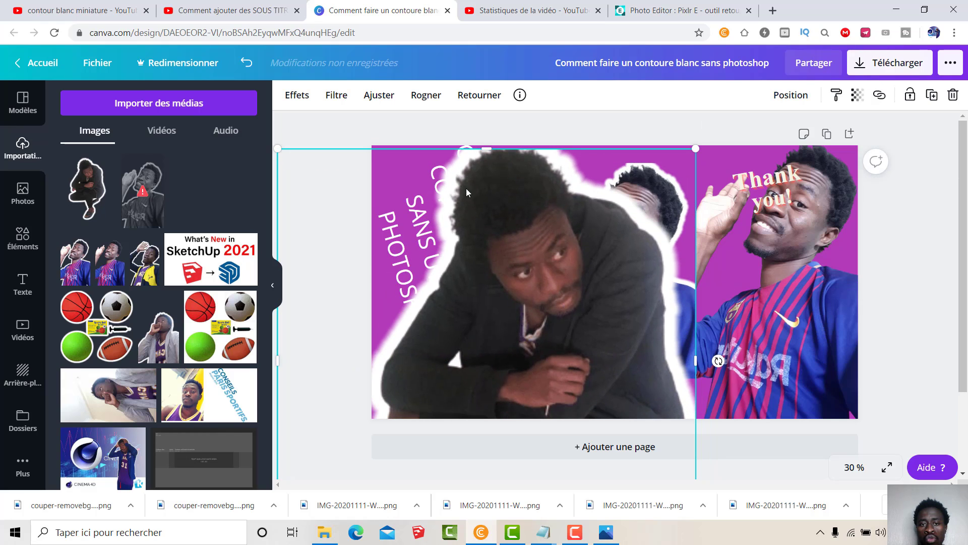